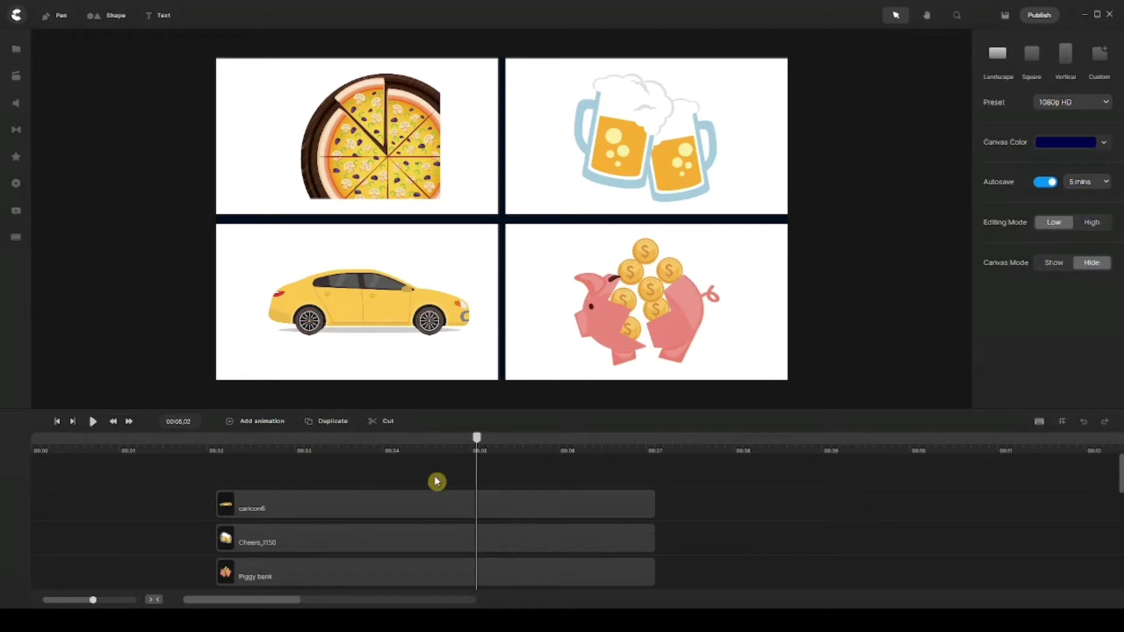
Examine the full stack of timeline tracks by enlarging the timeline area, and restore the canvas view.
scroll(437, 485, down, 3)
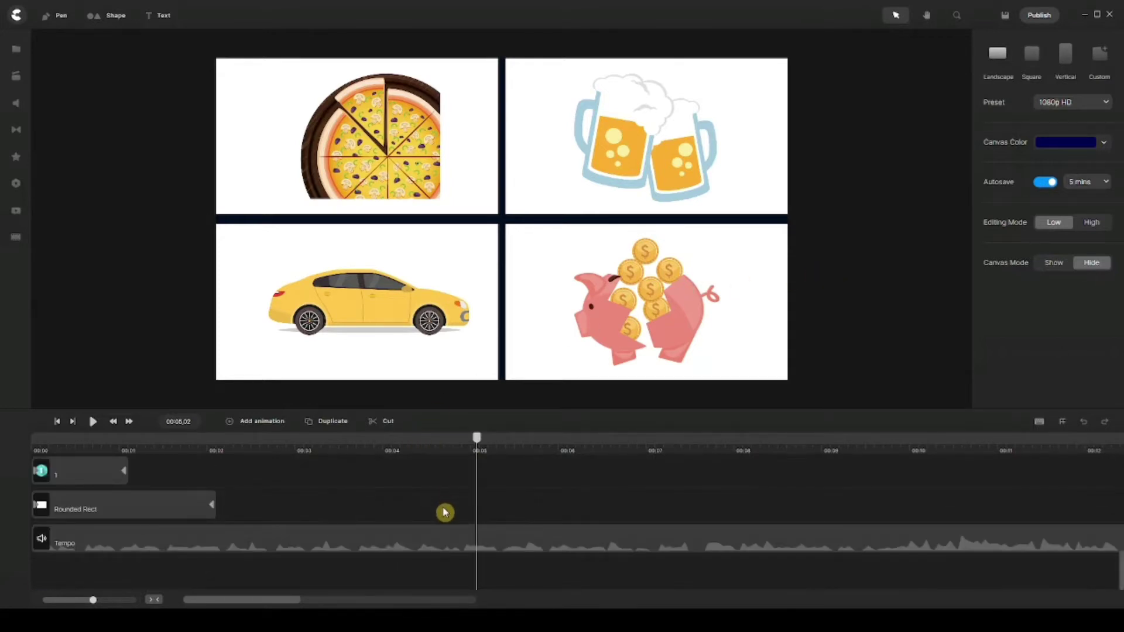
scroll(445, 518, up, 3)
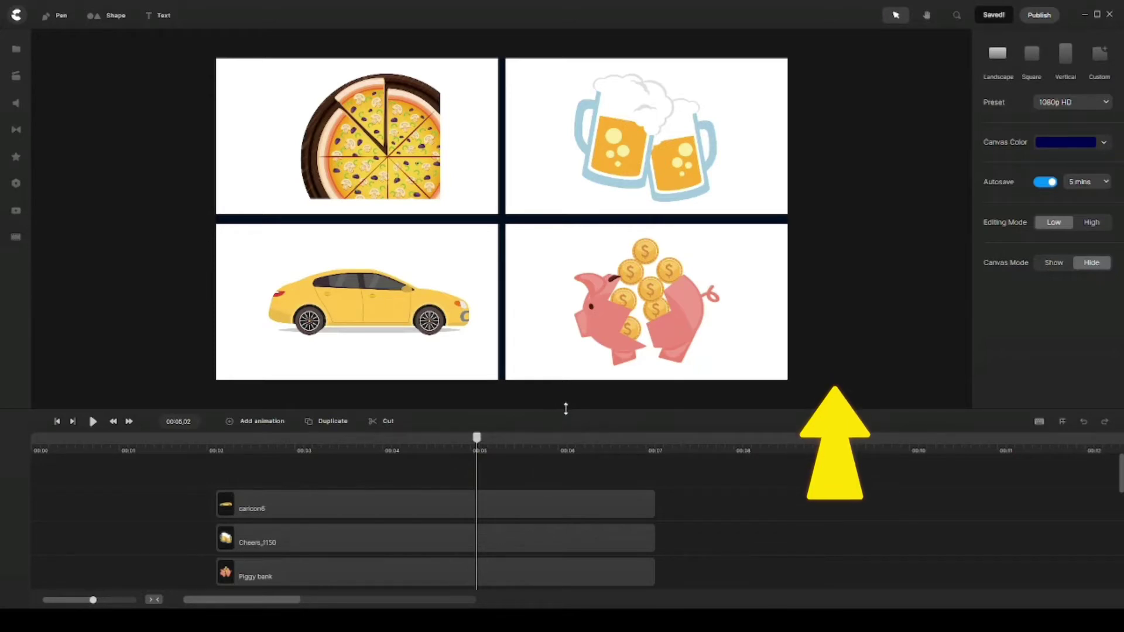
drag(566, 409, 510, 47)
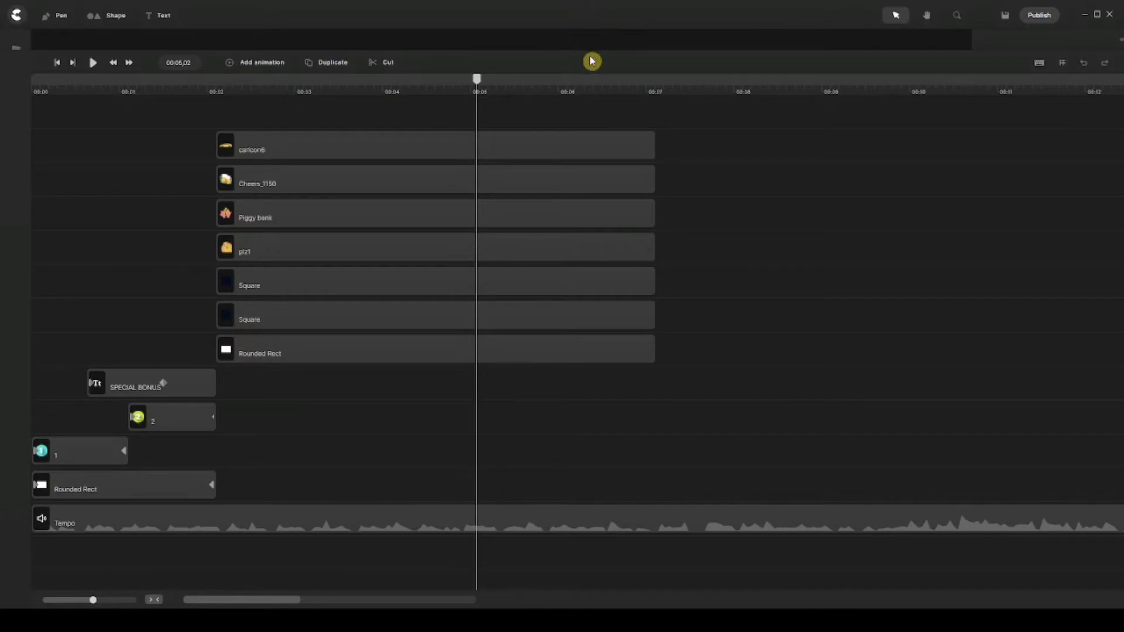
drag(589, 52, 527, 424)
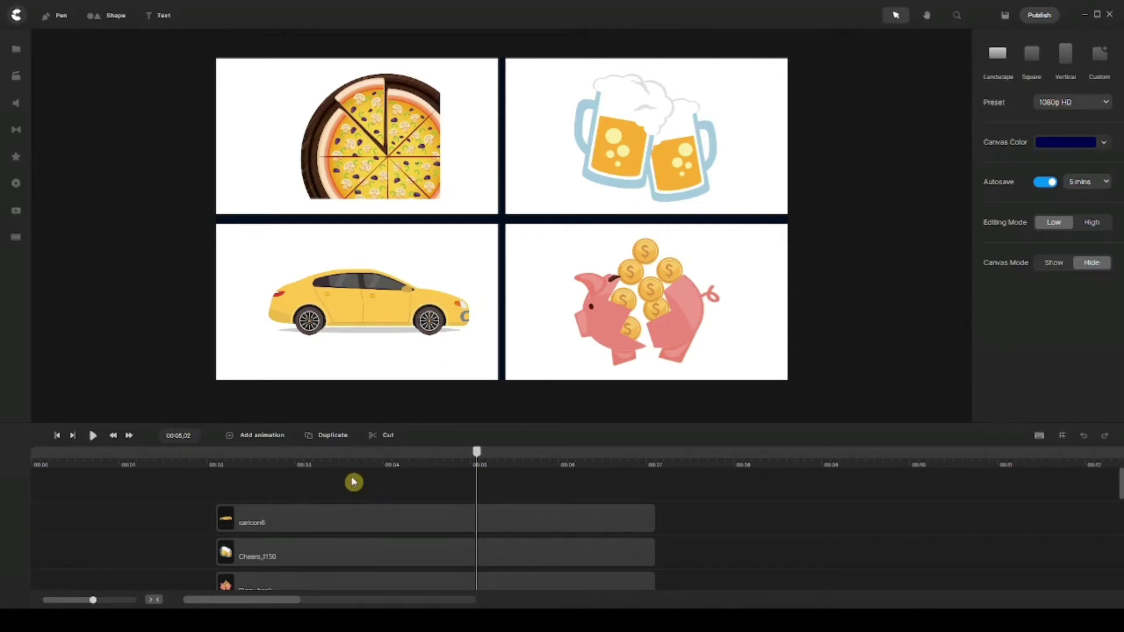
Try placing the car clip directly after the Rounded Rect clip on its track, and return it to its original track.
click(403, 518)
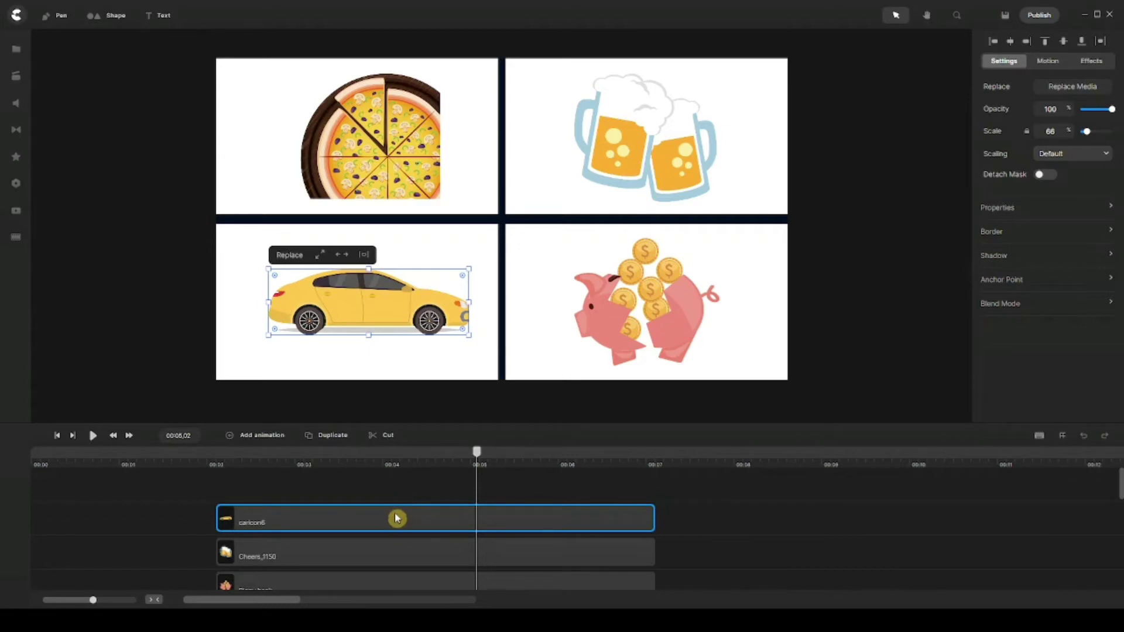
drag(397, 516, 395, 510)
scroll(394, 509, down, 5)
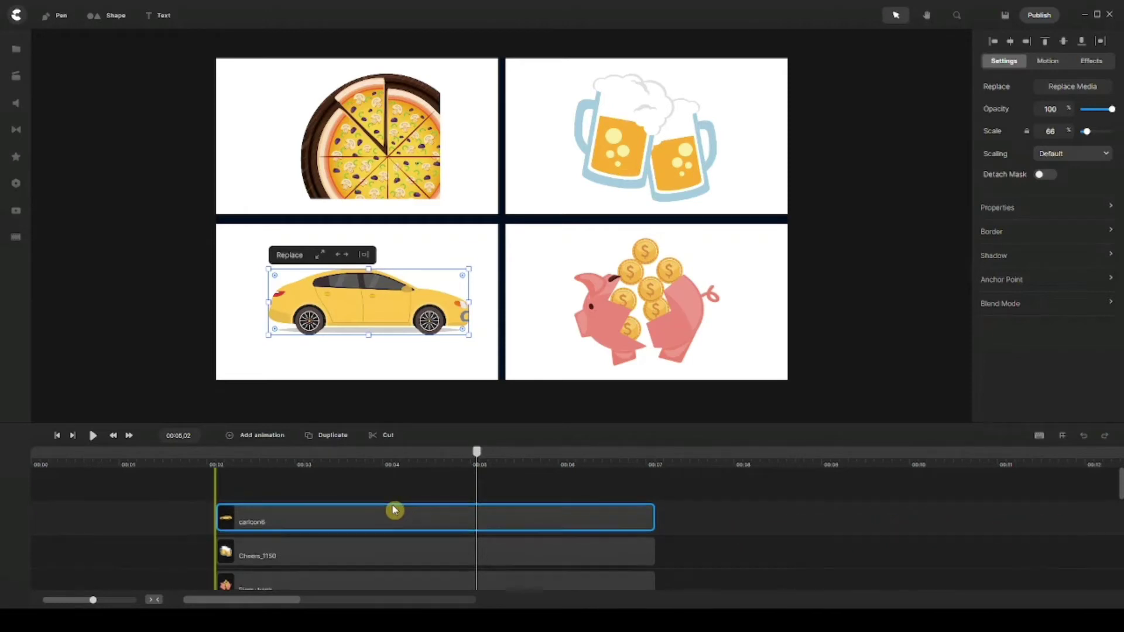
drag(394, 507, 827, 488)
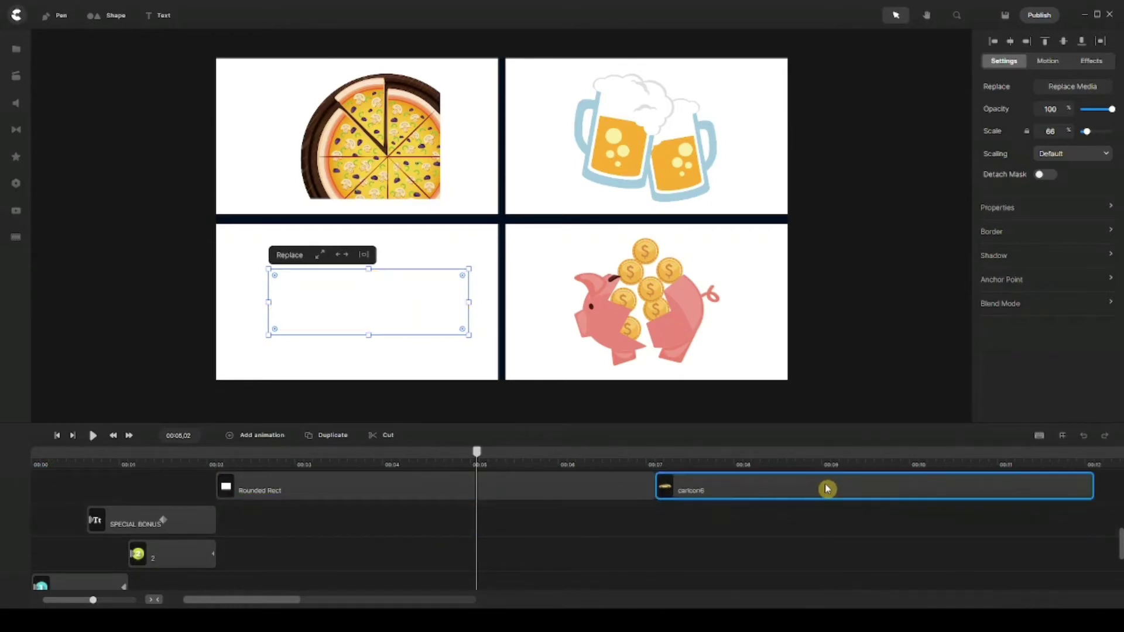
click(389, 486)
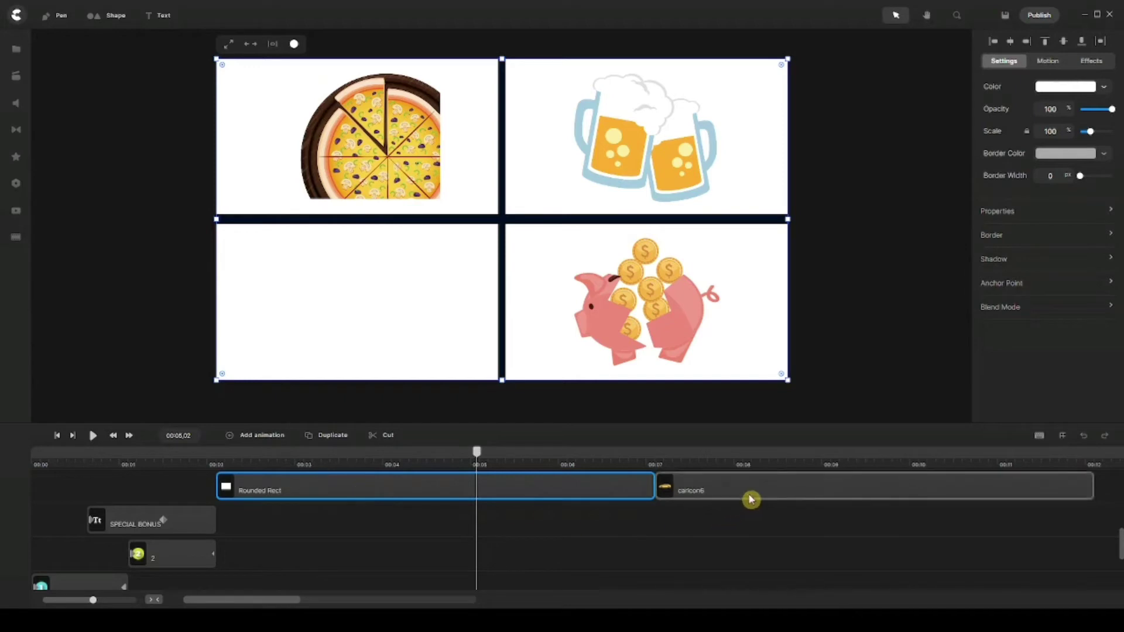
drag(750, 498, 317, 535)
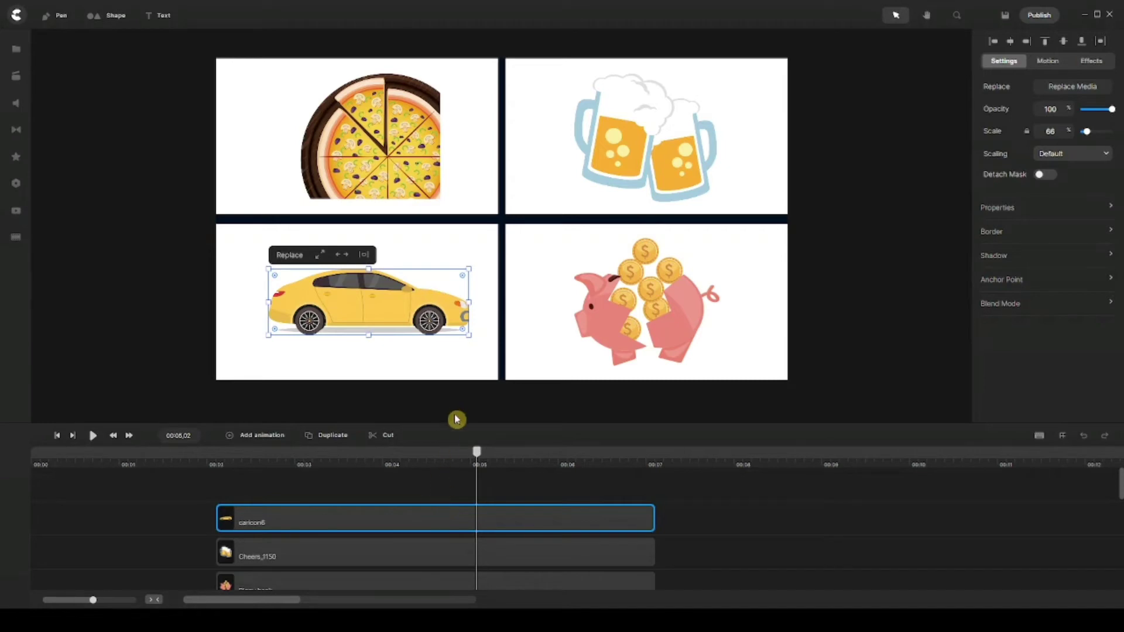
Group the four opening clips (SPECIAL BONUS, 2, 1 and the first Rounded Rect) in the enlarged timeline.
drag(459, 413, 488, 89)
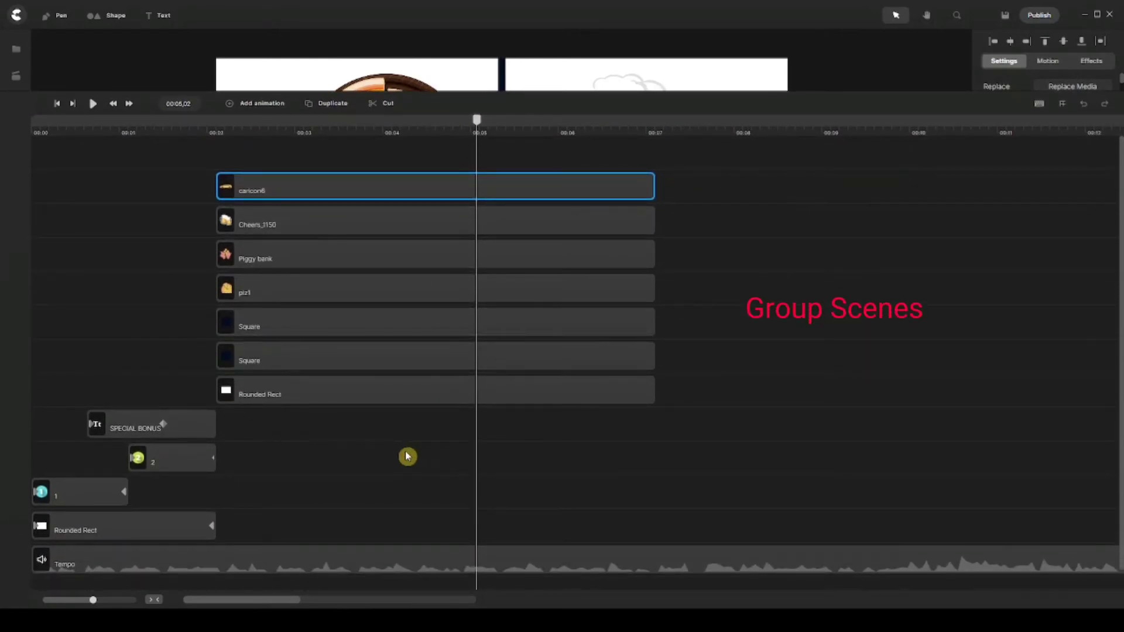
click(129, 307)
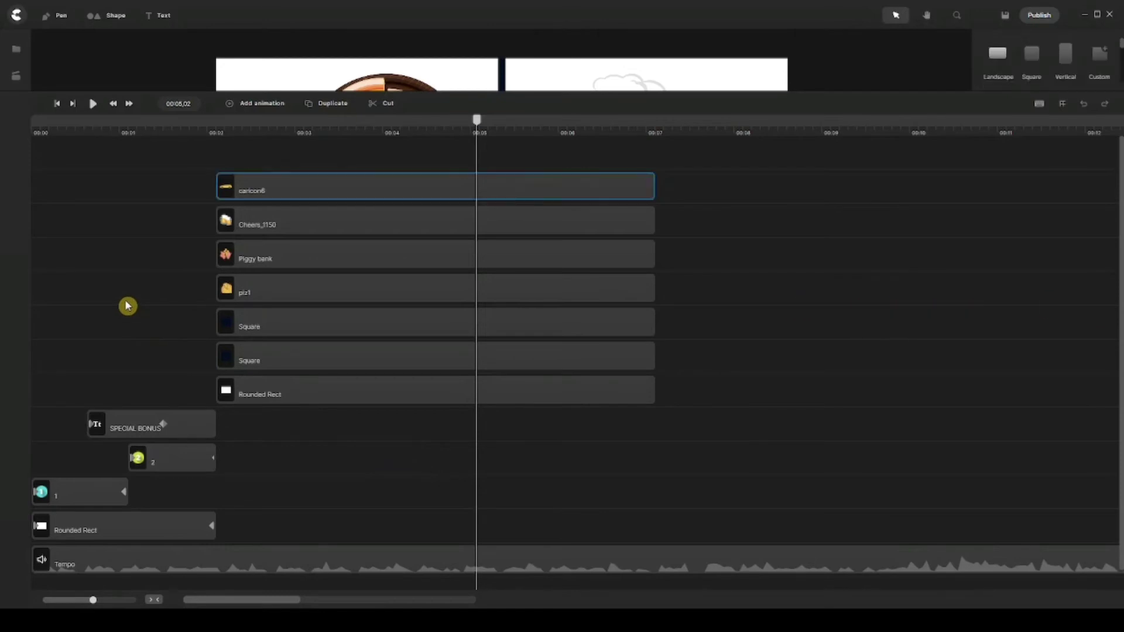
click(123, 128)
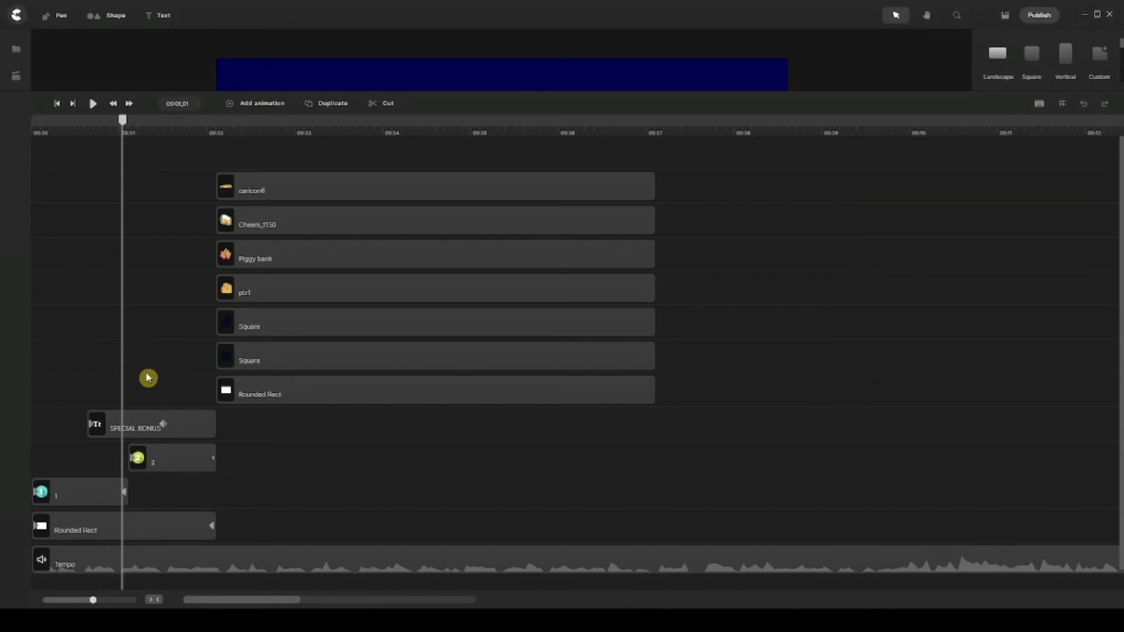
drag(184, 354, 121, 546)
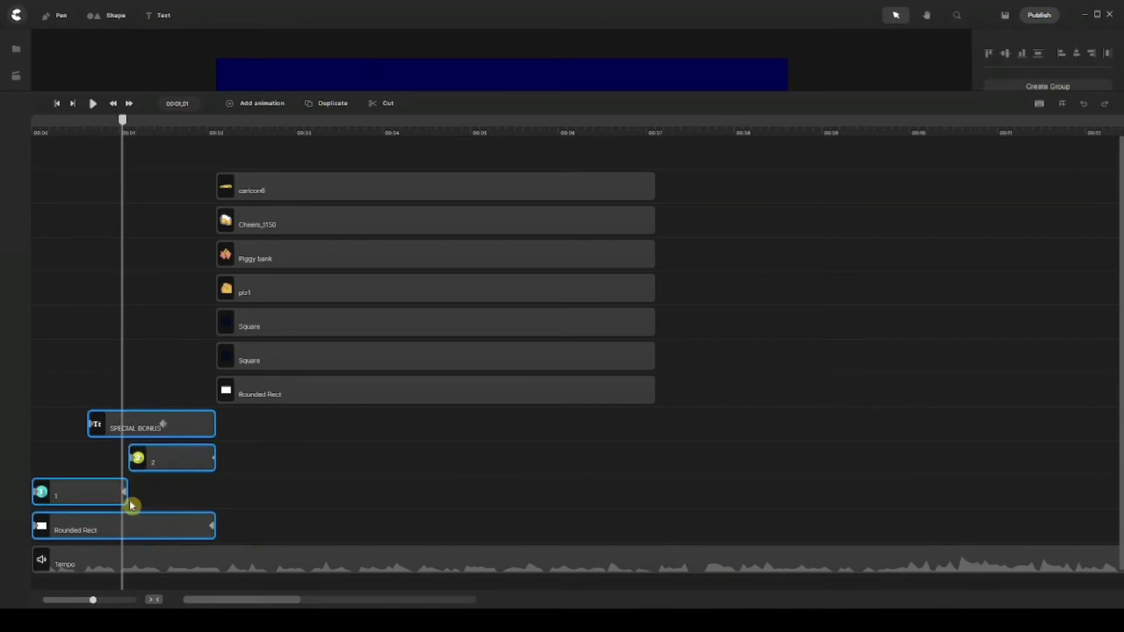
right_click(185, 424)
click(202, 369)
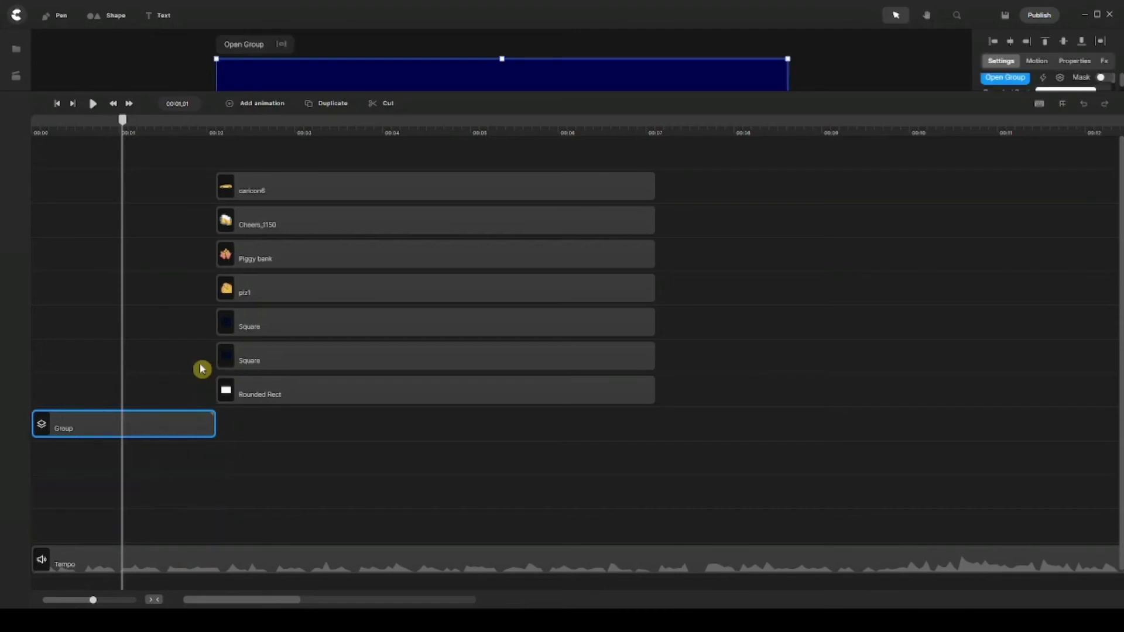
Rename the group of opening clips as Scene 1.
right_click(62, 434)
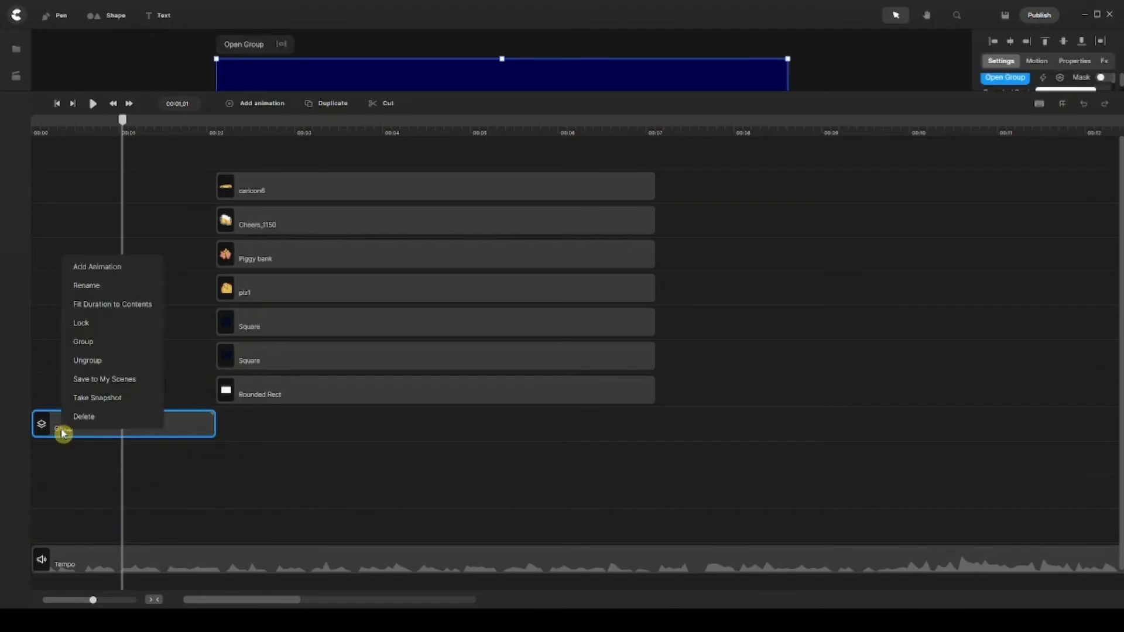
click(113, 289)
text(S)
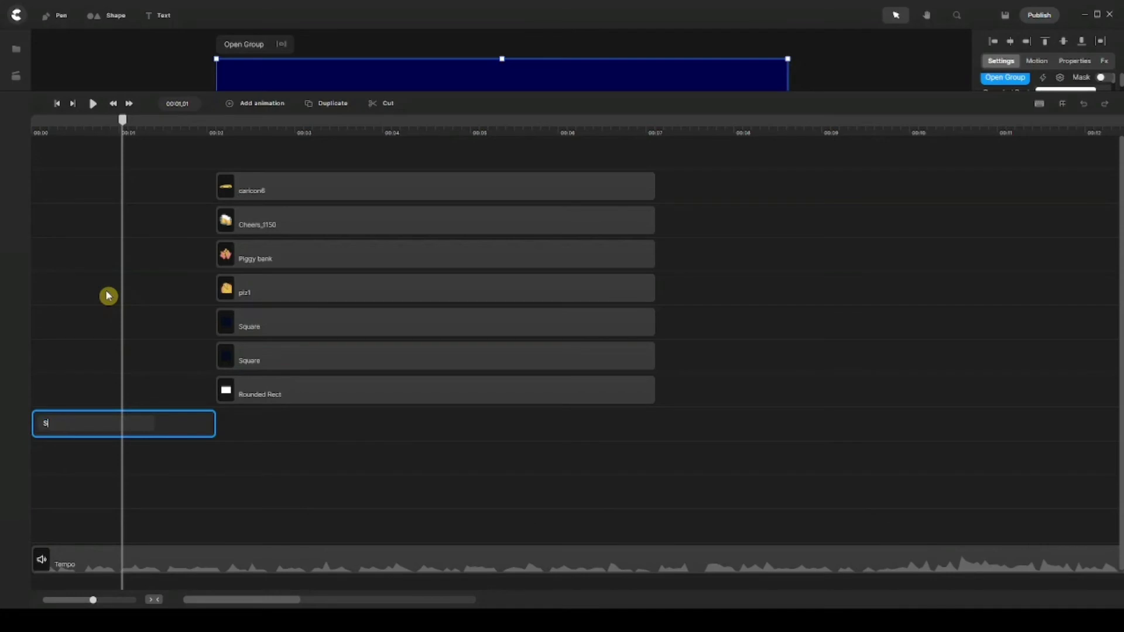
text(cene 1)
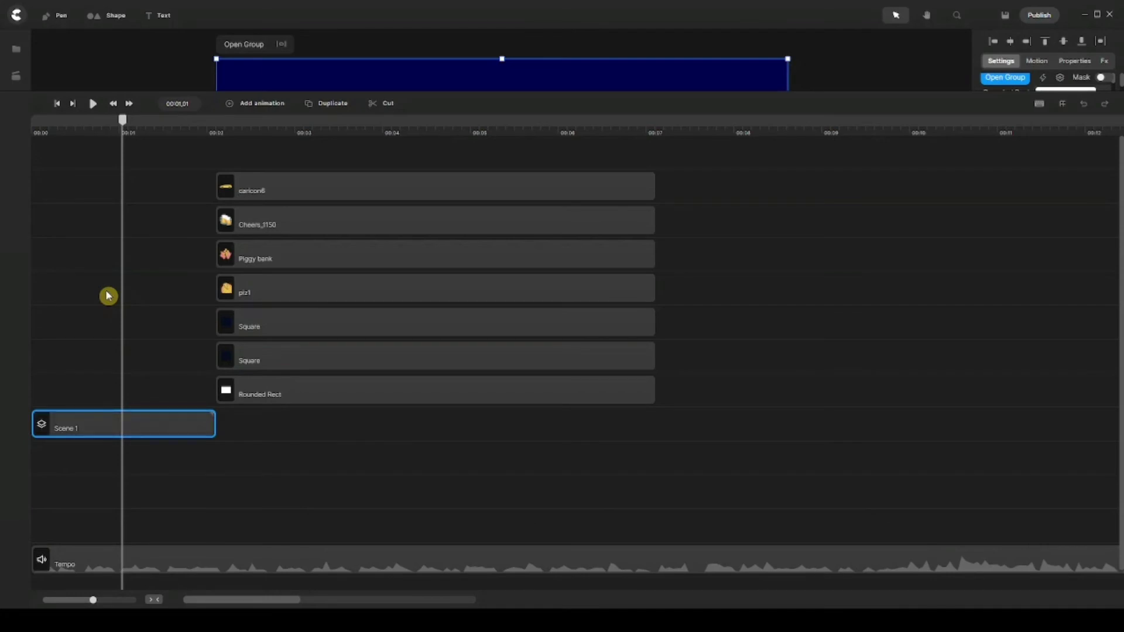
click(358, 446)
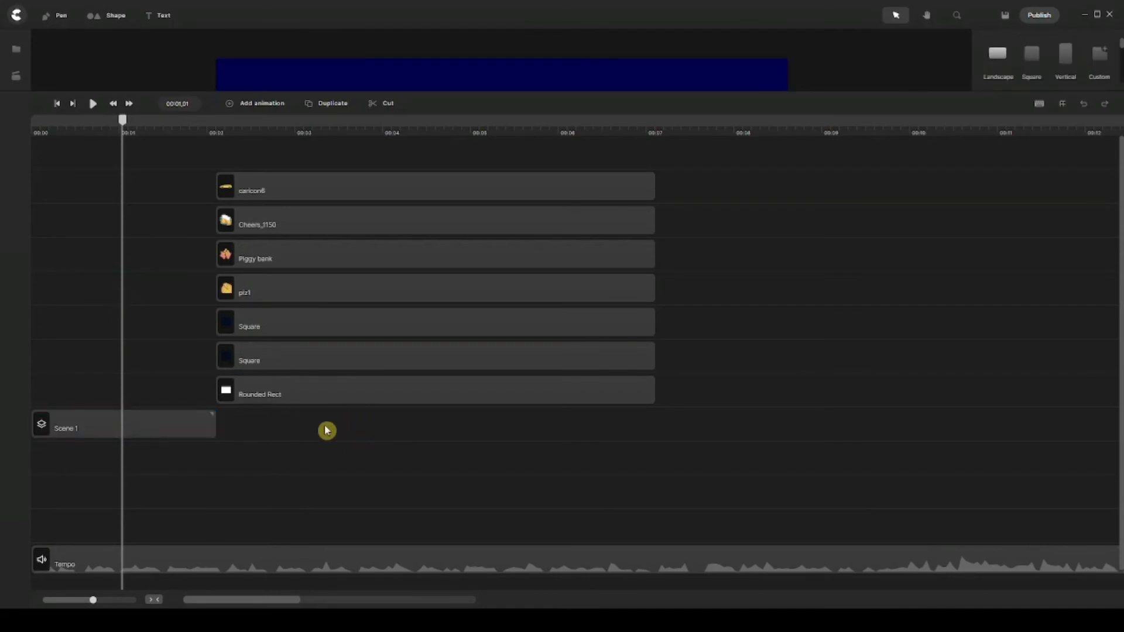
Group the seven clips that follow Scene 1, from the car icon down to the Rounded Rect.
drag(392, 419, 478, 167)
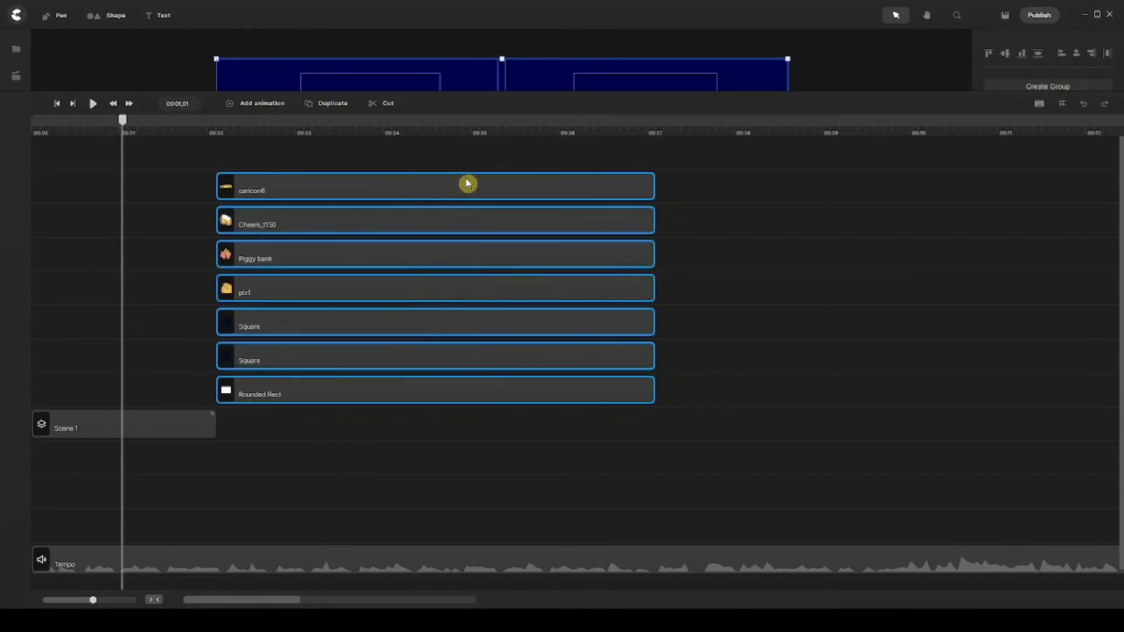
right_click(466, 182)
click(485, 126)
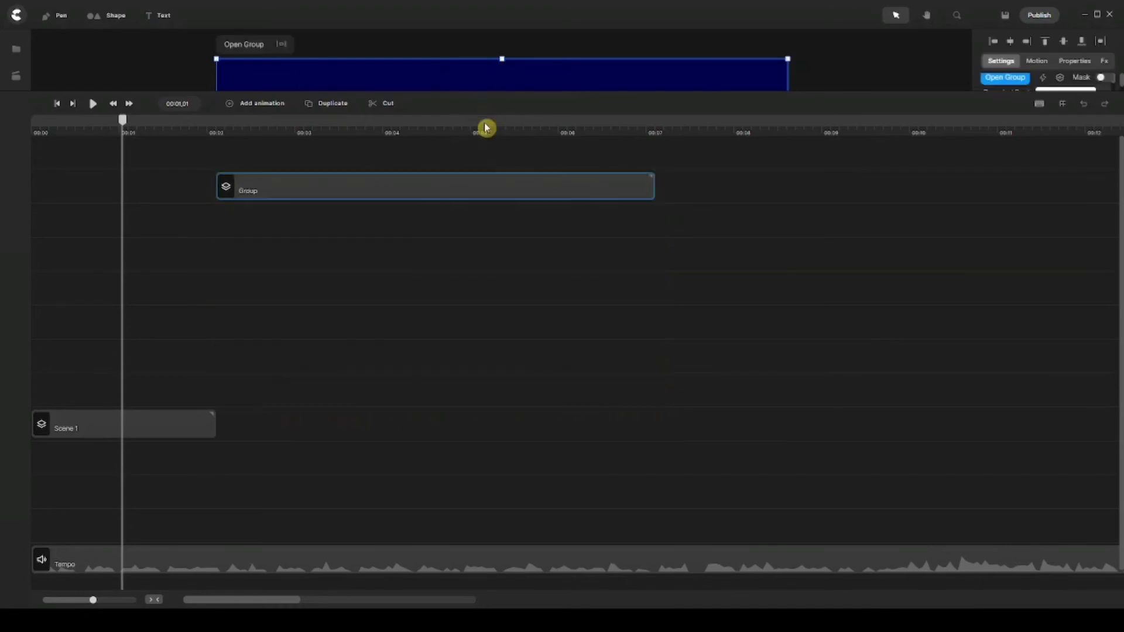
Rename the group of seven clips as Scene 2.
right_click(415, 184)
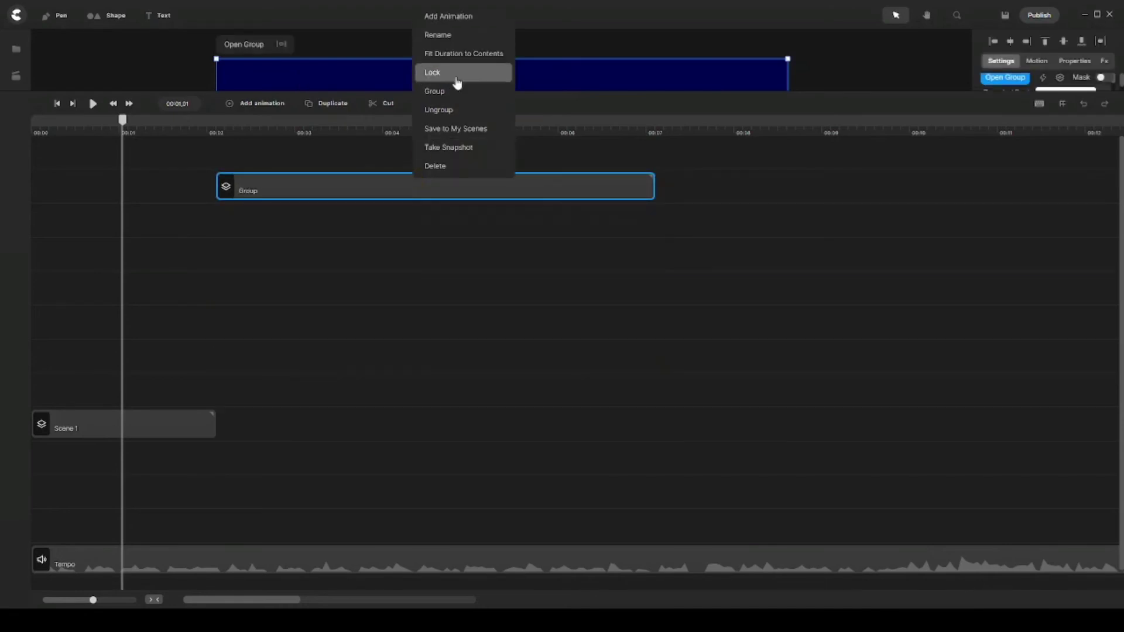
click(460, 35)
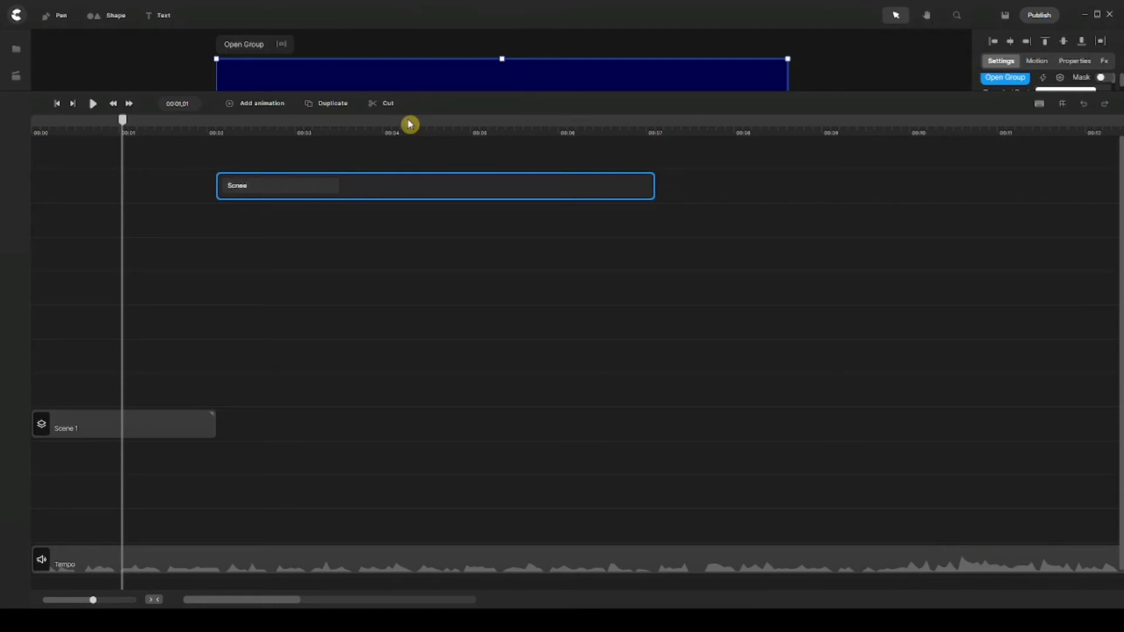
text(Scene 2)
key(Return)
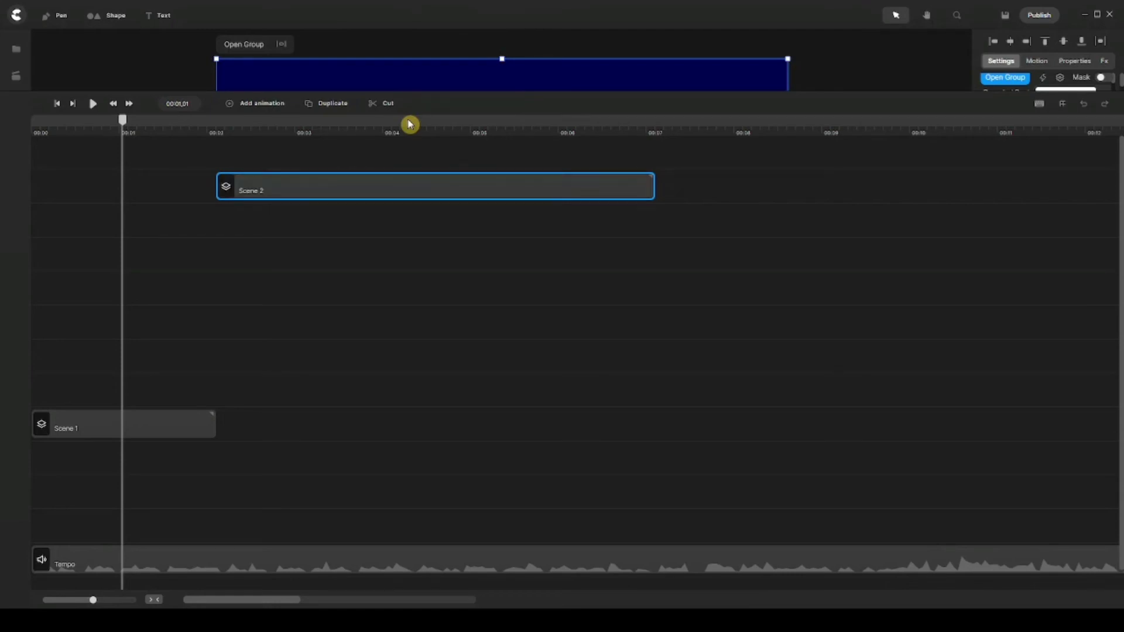
click(331, 279)
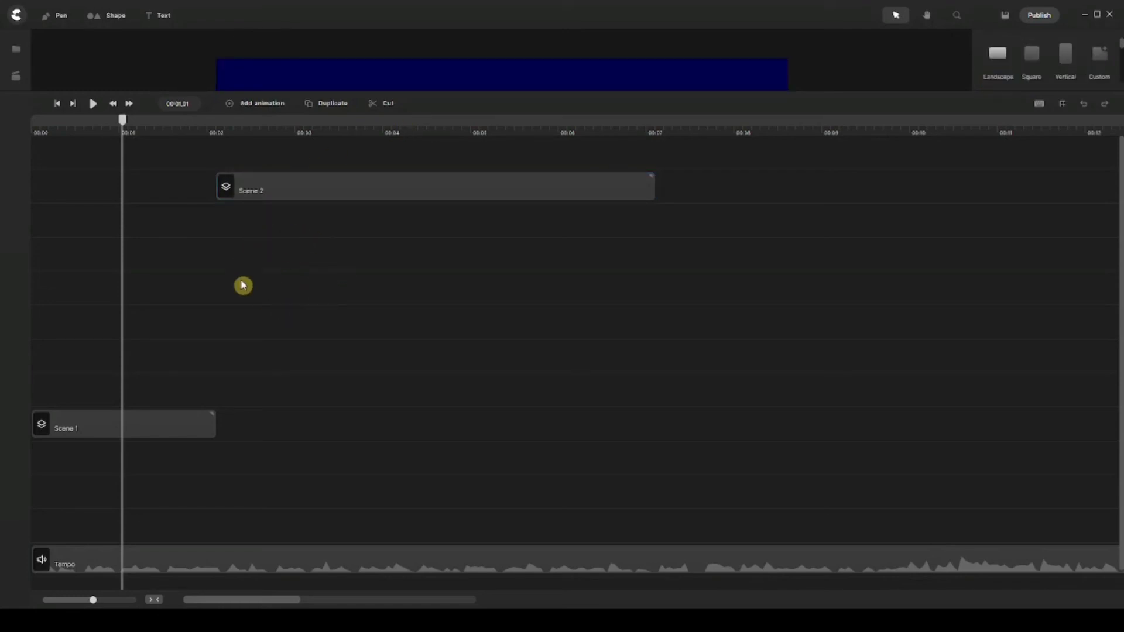
Remove the excess empty tracks from the timeline and shrink the timeline area to bring back the canvas.
right_click(308, 265)
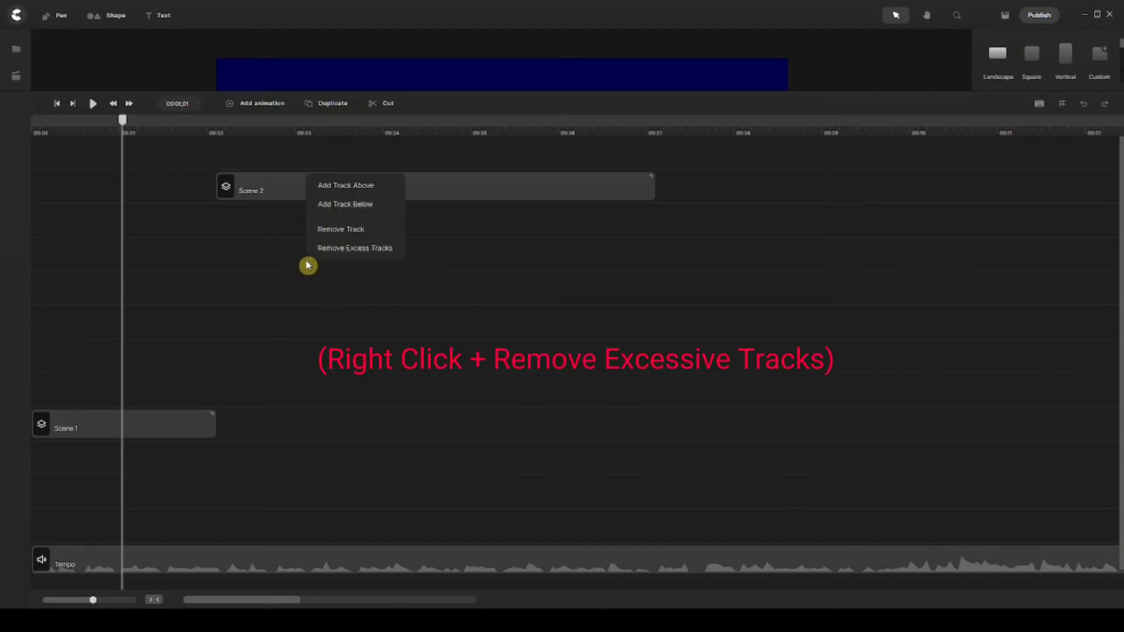
click(344, 257)
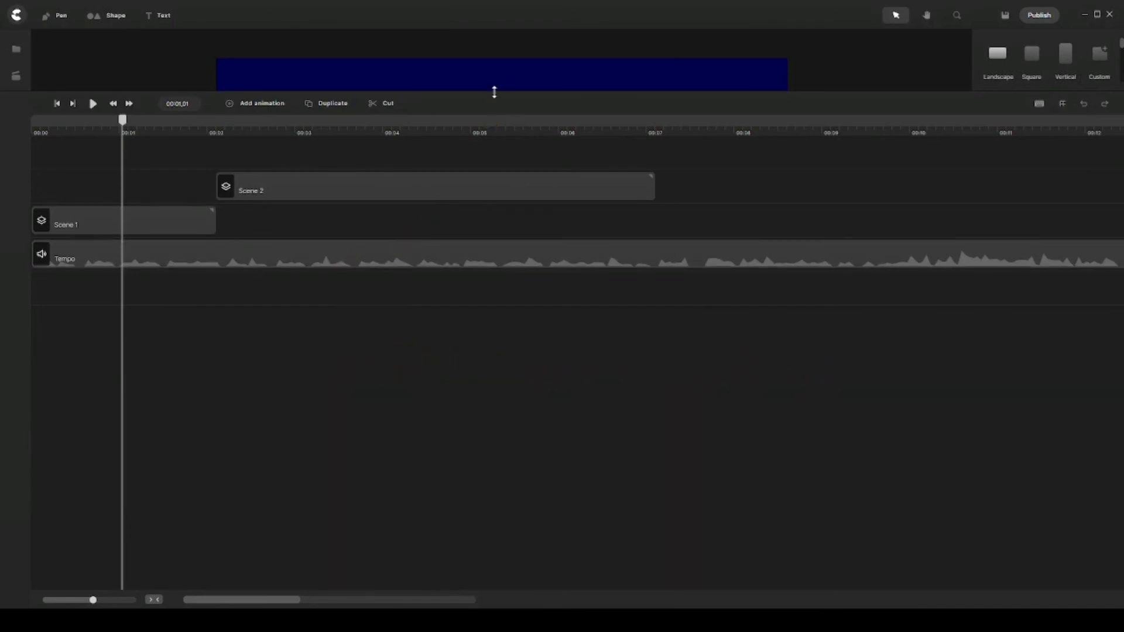
drag(495, 92, 457, 417)
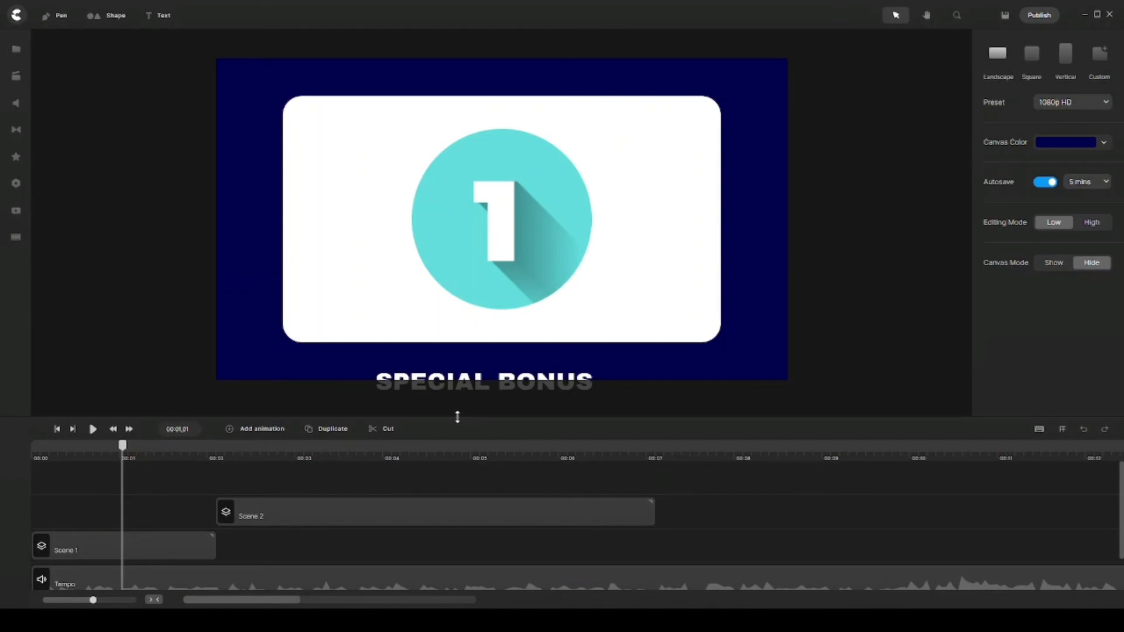
Move the playhead to just after the end of Scene 2.
click(670, 454)
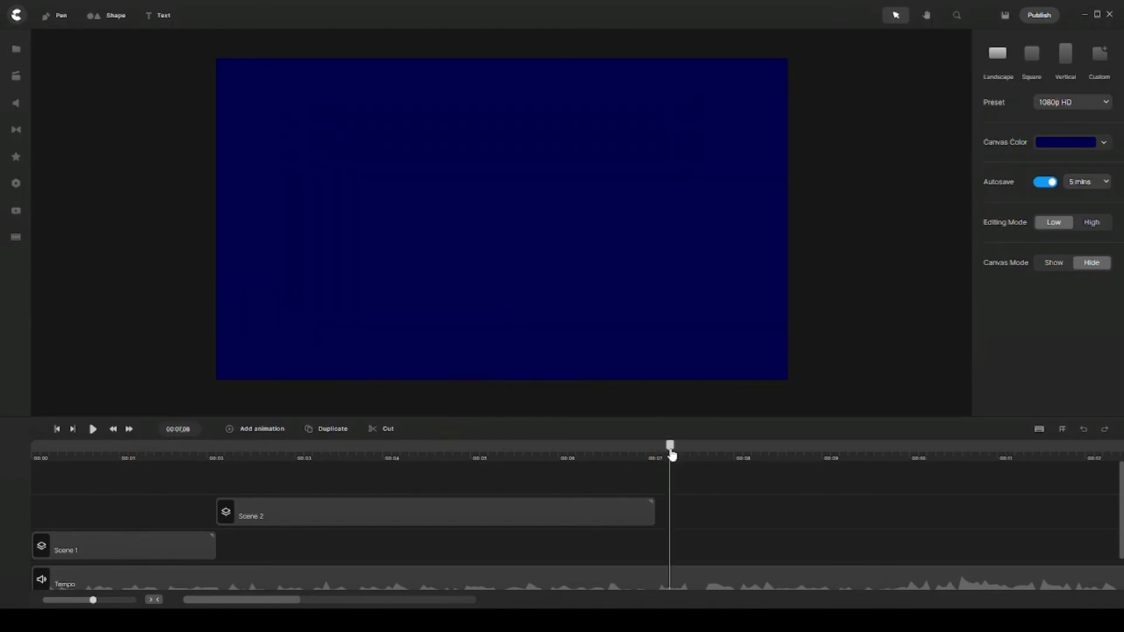